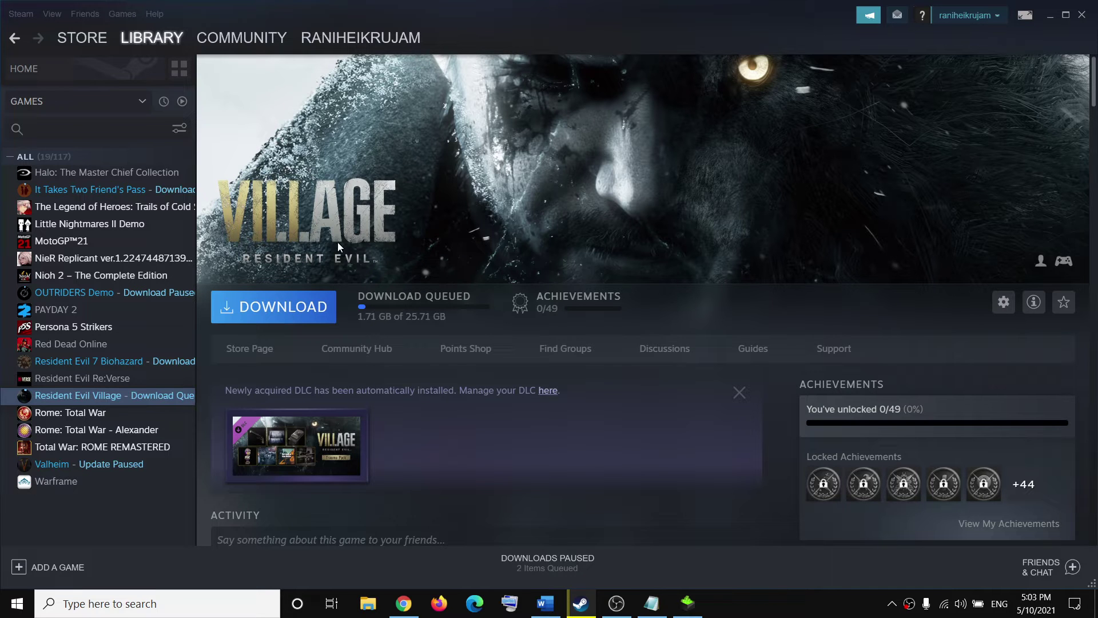
# - Scroll the Word guide through Steps 1–3 to Step 4, Disable Ray Tracing, and maximize the window
pyautogui.click(545, 604)
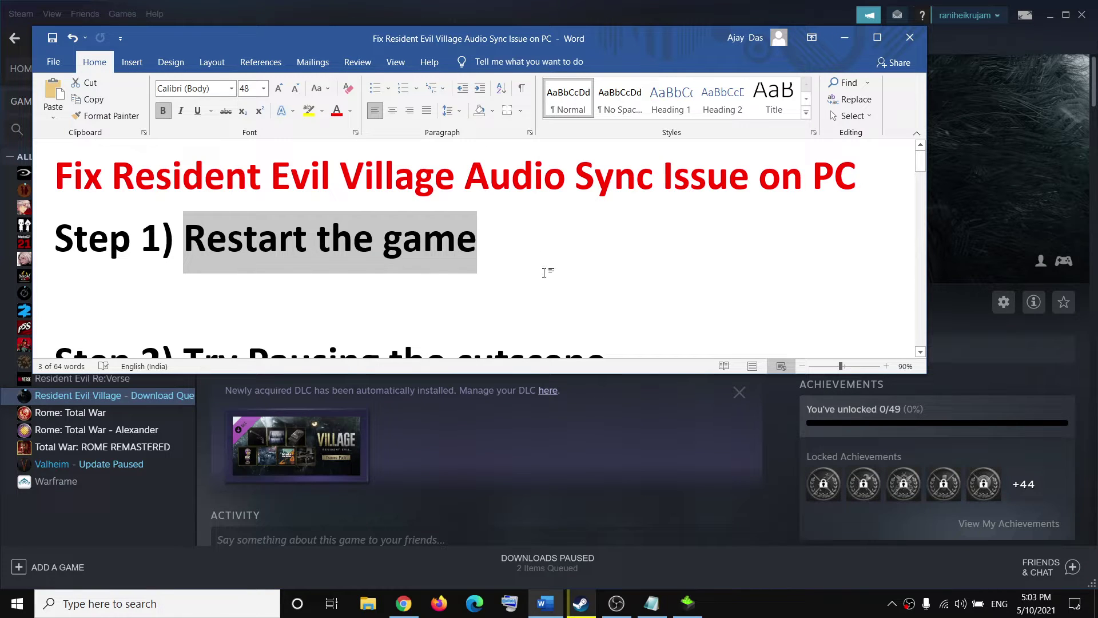
pyautogui.scroll(-2, 548, 278)
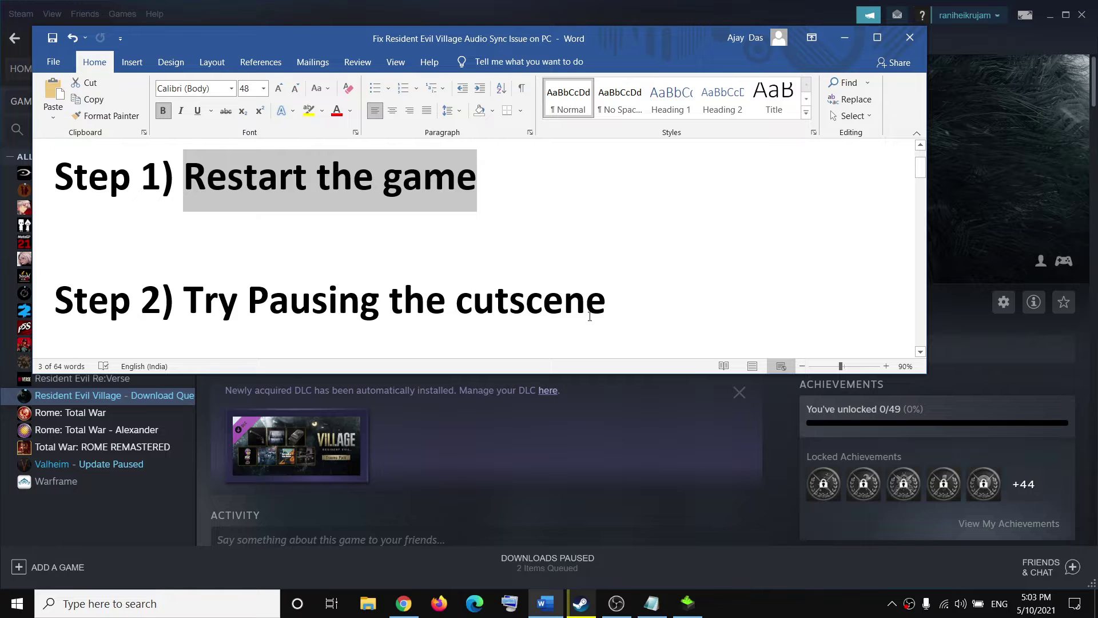
pyautogui.scroll(-4, 520, 285)
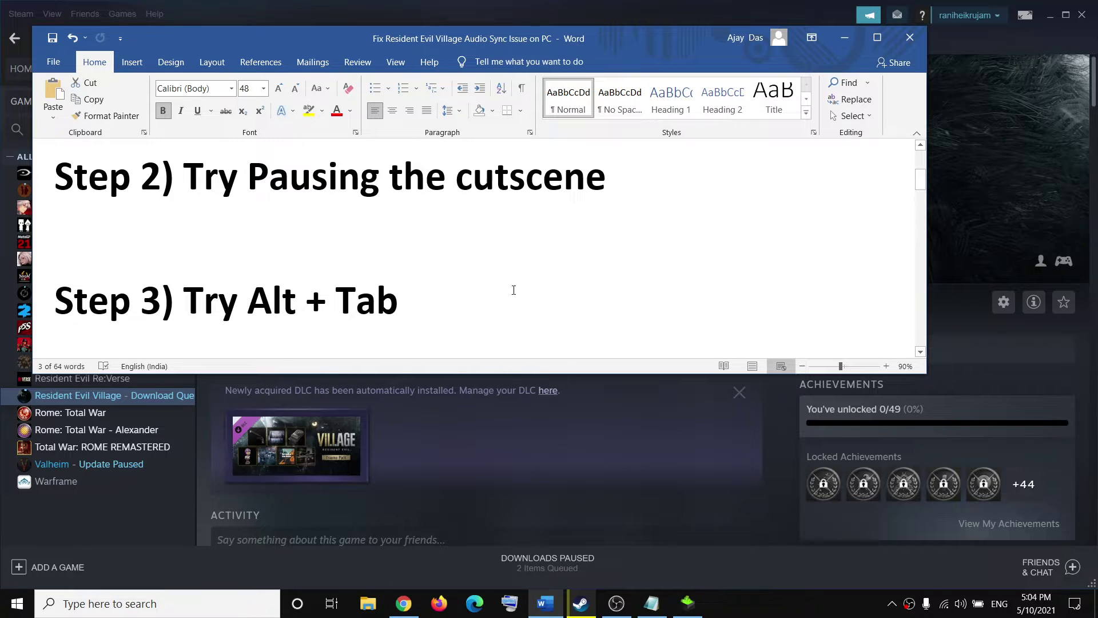
pyautogui.scroll(-4, 513, 290)
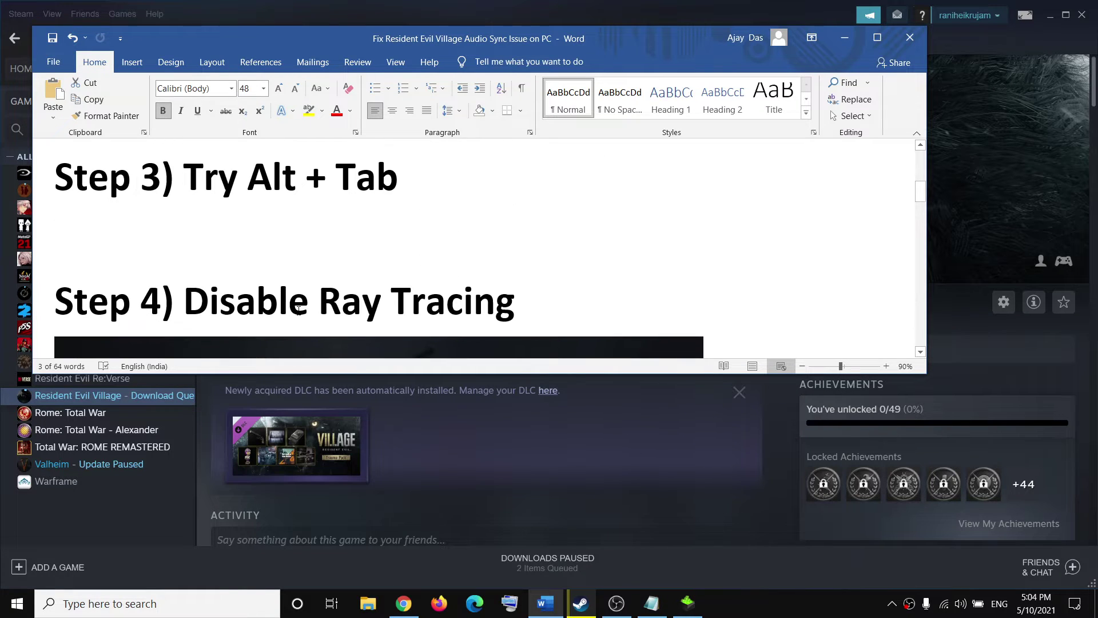
pyautogui.click(877, 38)
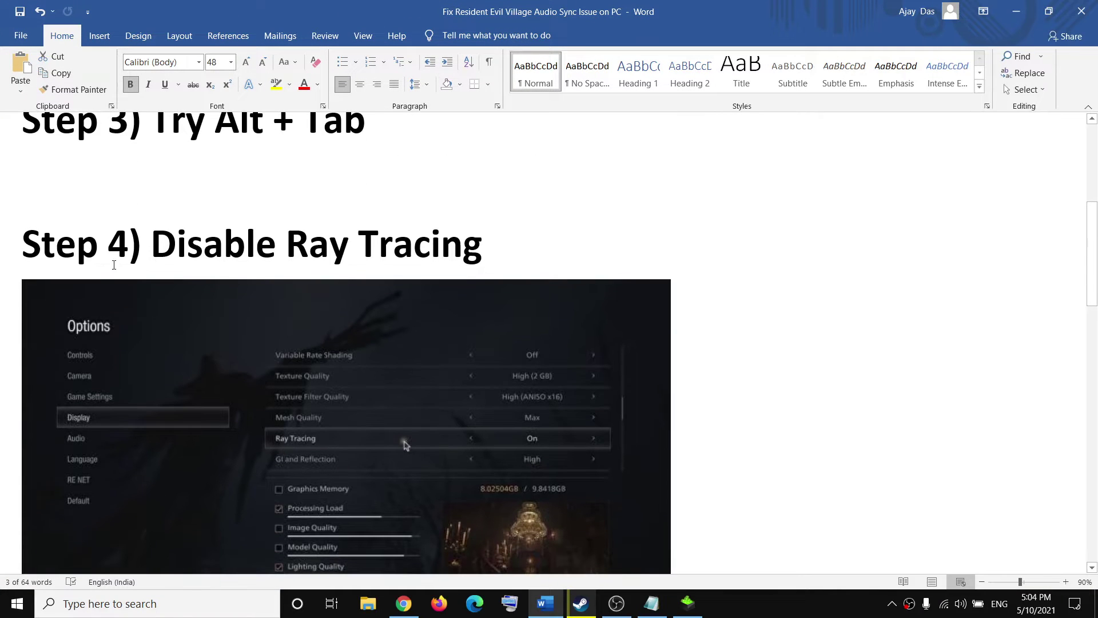
# - Scroll past Step 4 (Ray Tracing) and Step 5 (30 fps) to the Step 6 Legacy Components heading
pyautogui.scroll(-1, 90, 378)
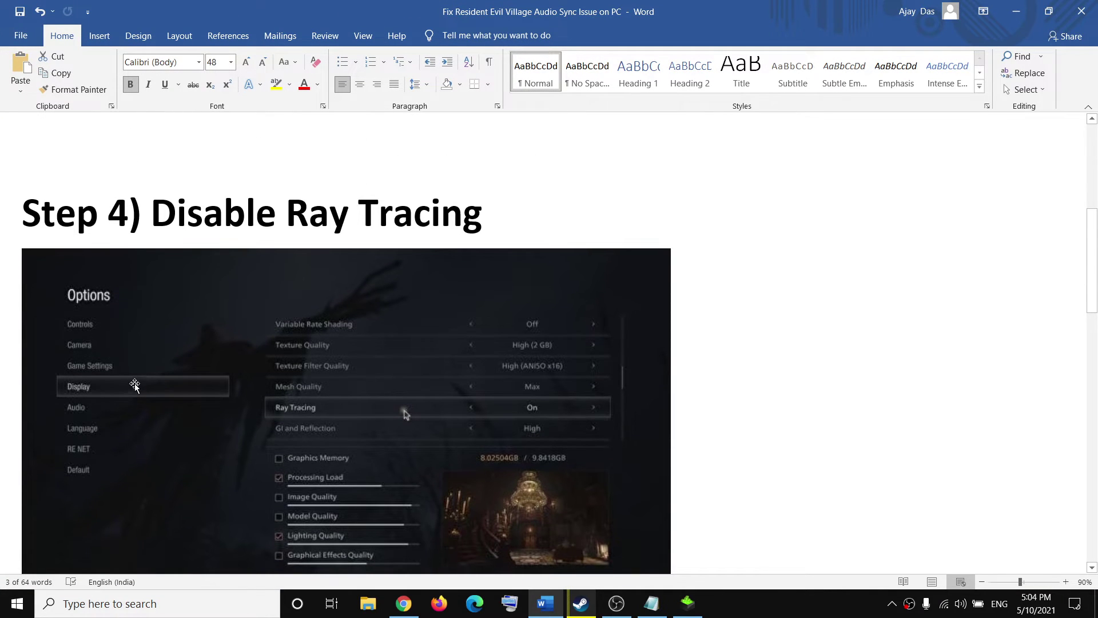
pyautogui.scroll(-1, 138, 382)
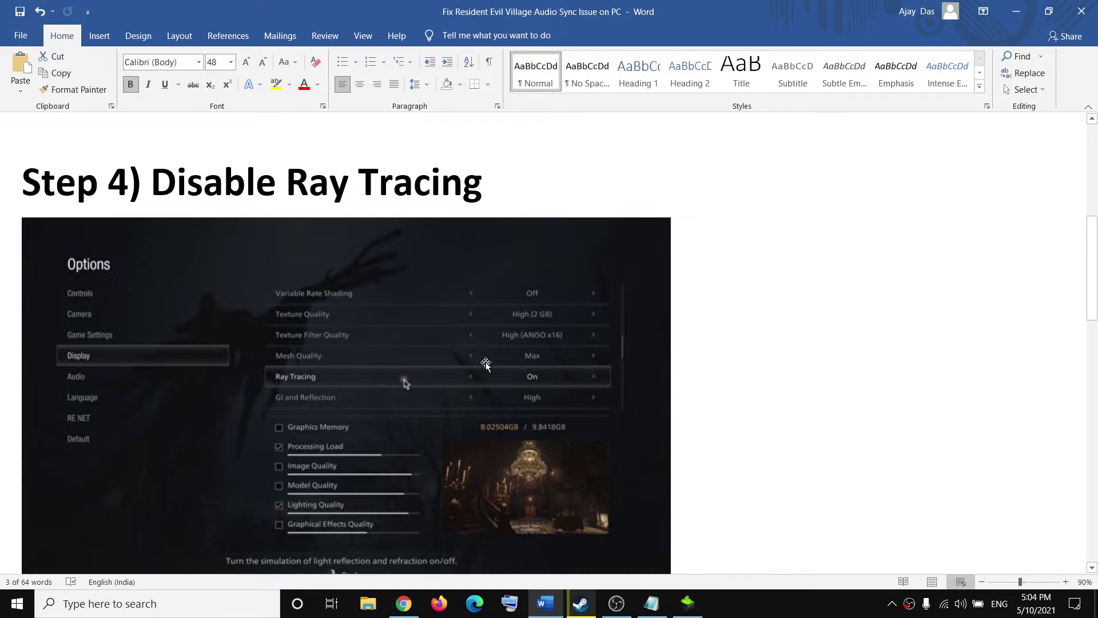
pyautogui.scroll(-5, 442, 369)
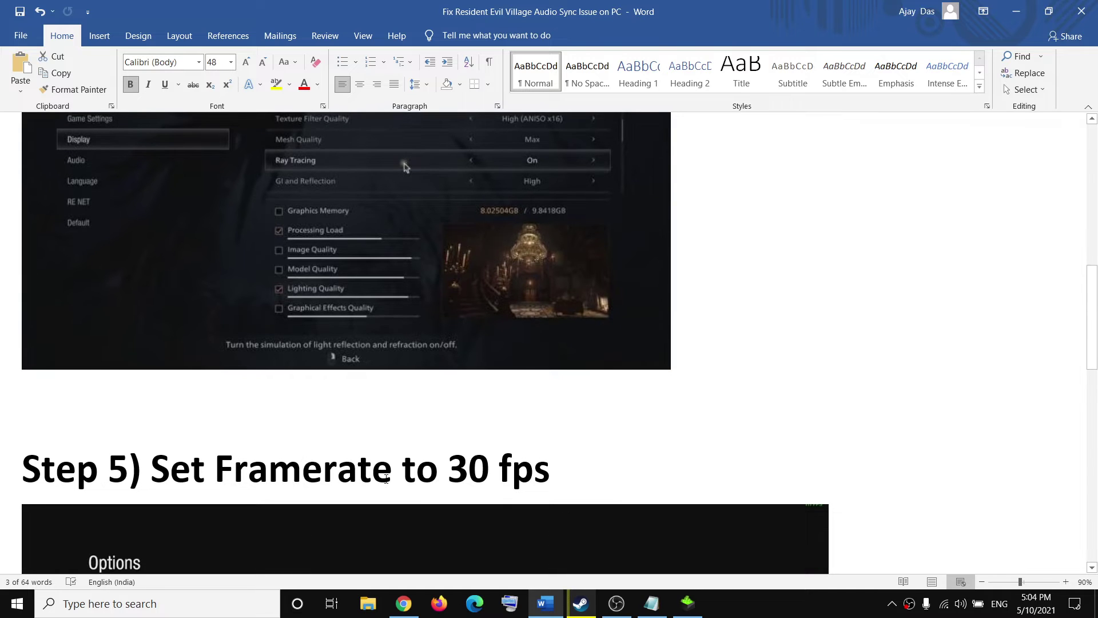
pyautogui.scroll(-5, 551, 478)
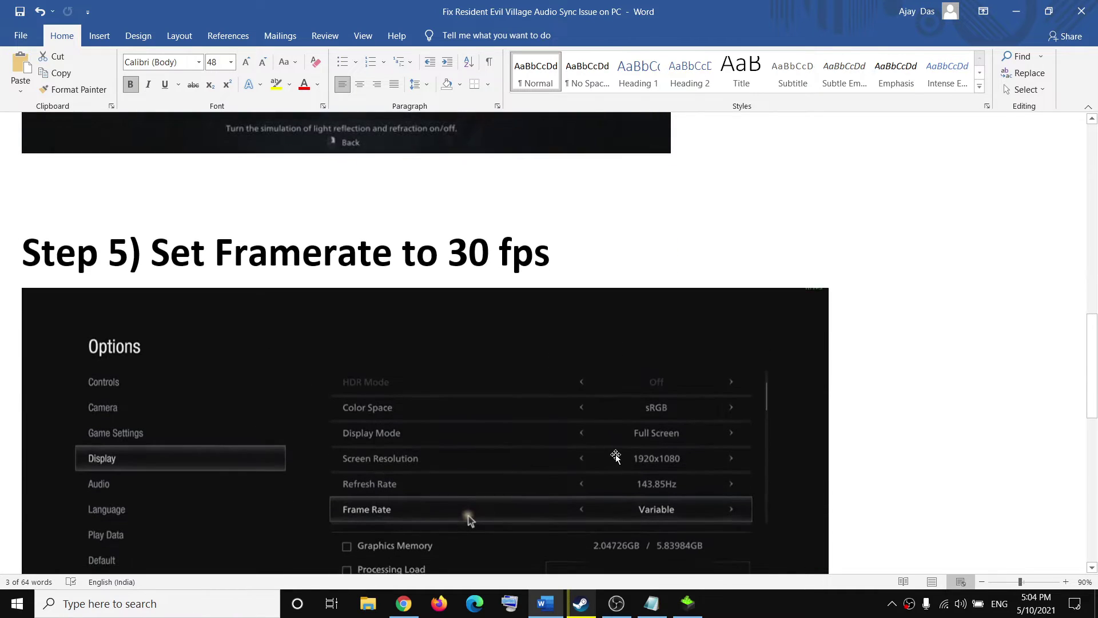
pyautogui.scroll(-1, 257, 426)
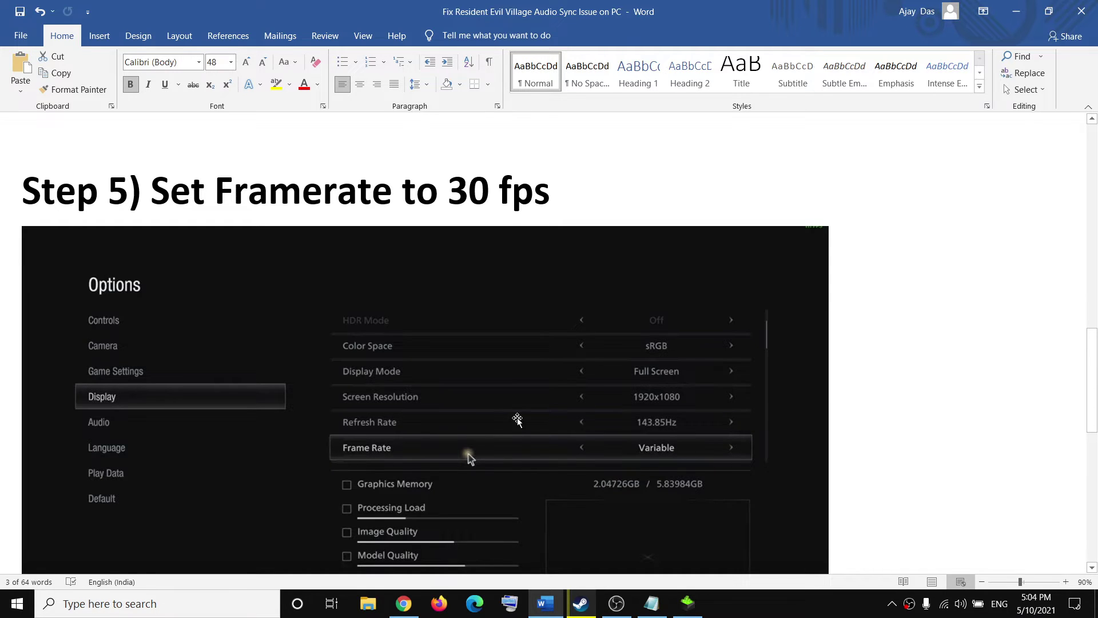
pyautogui.scroll(-5, 520, 418)
pyautogui.scroll(1, 393, 411)
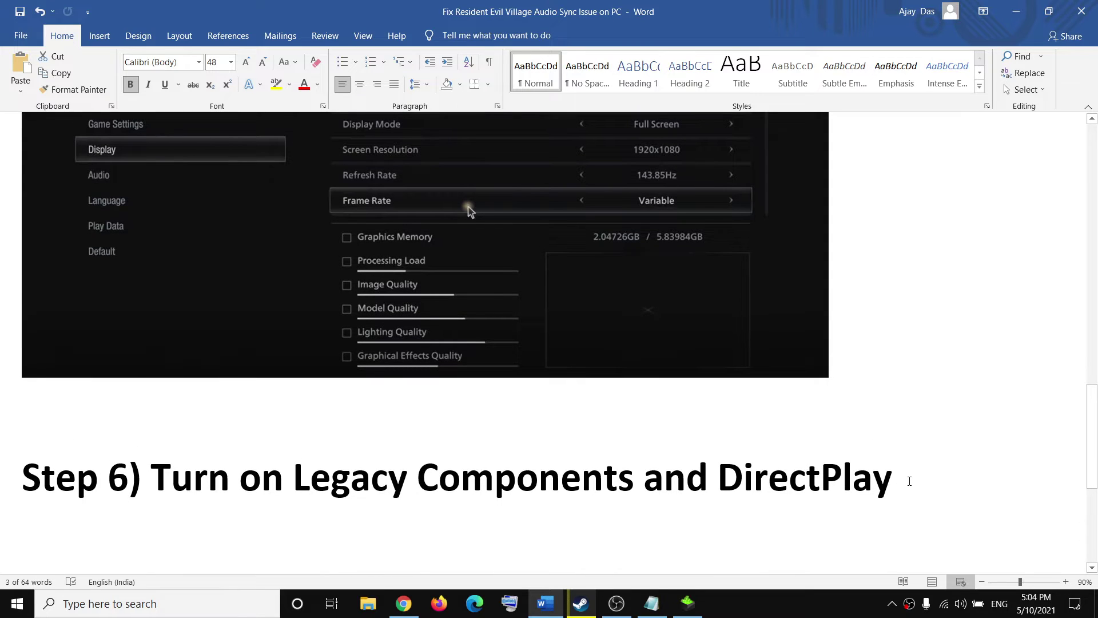
# - Search Windows for 'turn windows features on or off', accepting the autocomplete suggestion
pyautogui.click(91, 611)
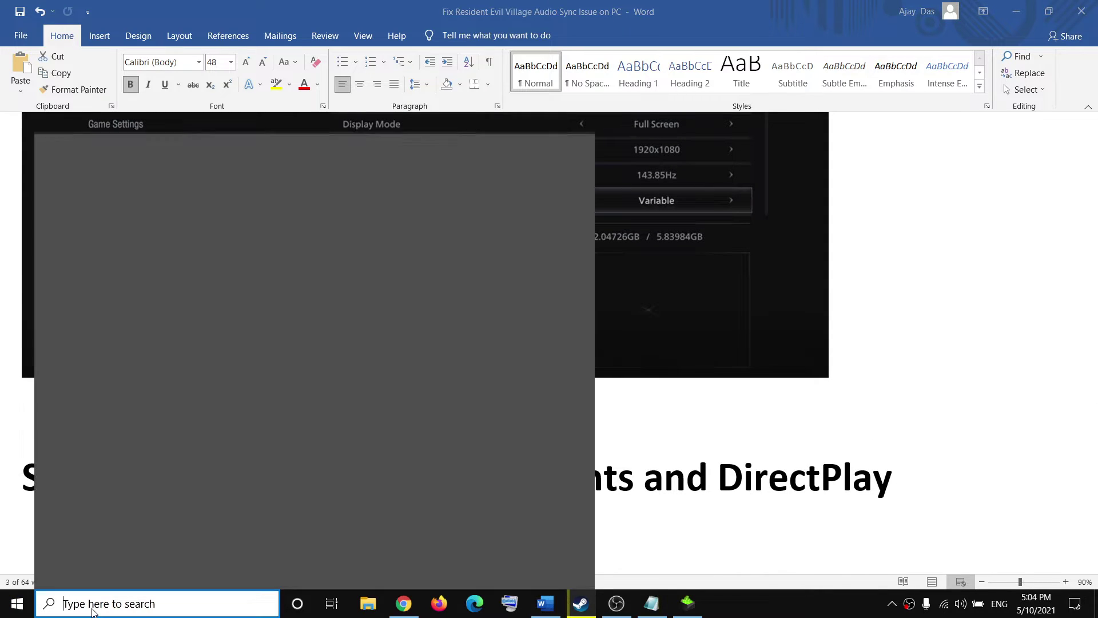
pyautogui.write('tun on')
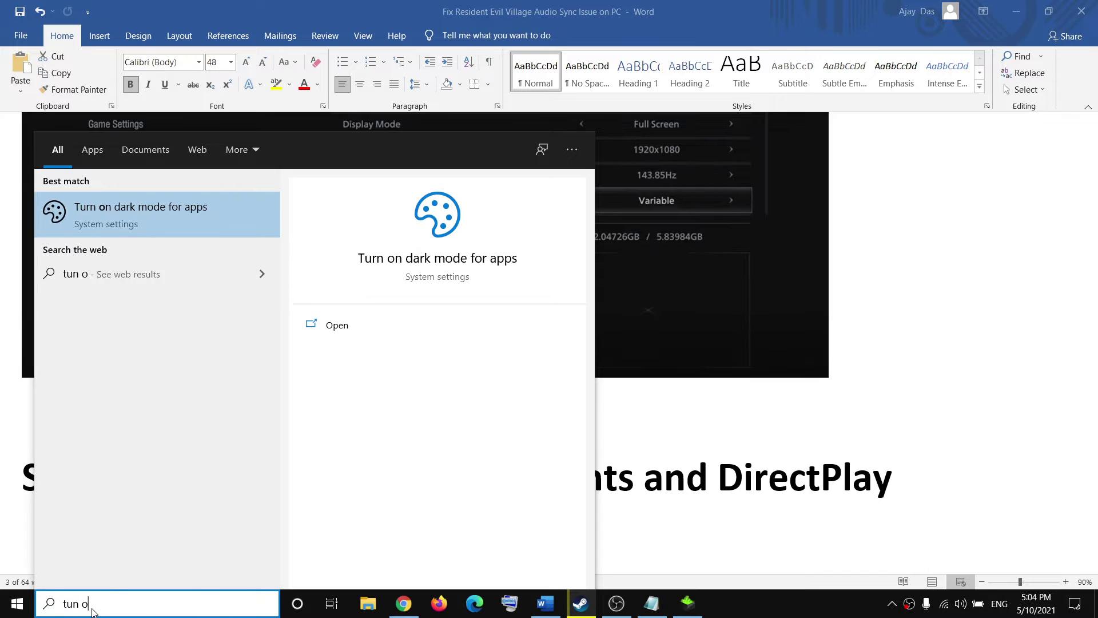
pyautogui.press('BackSpace')
pyautogui.press('BackSpace')
pyautogui.press('BackSpace')
pyautogui.press('BackSpace')
pyautogui.write('rn on')
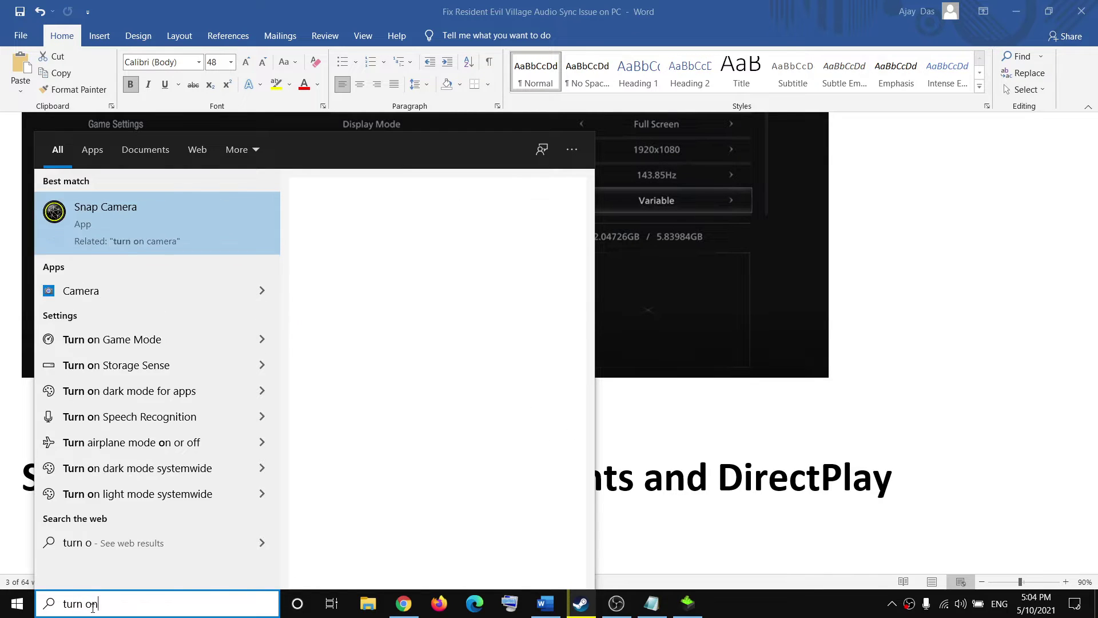
pyautogui.press('BackSpace')
pyautogui.press('BackSpace')
pyautogui.press('BackSpace')
pyautogui.press('BackSpace')
pyautogui.press('BackSpace')
pyautogui.press('BackSpace')
pyautogui.press('BackSpace')
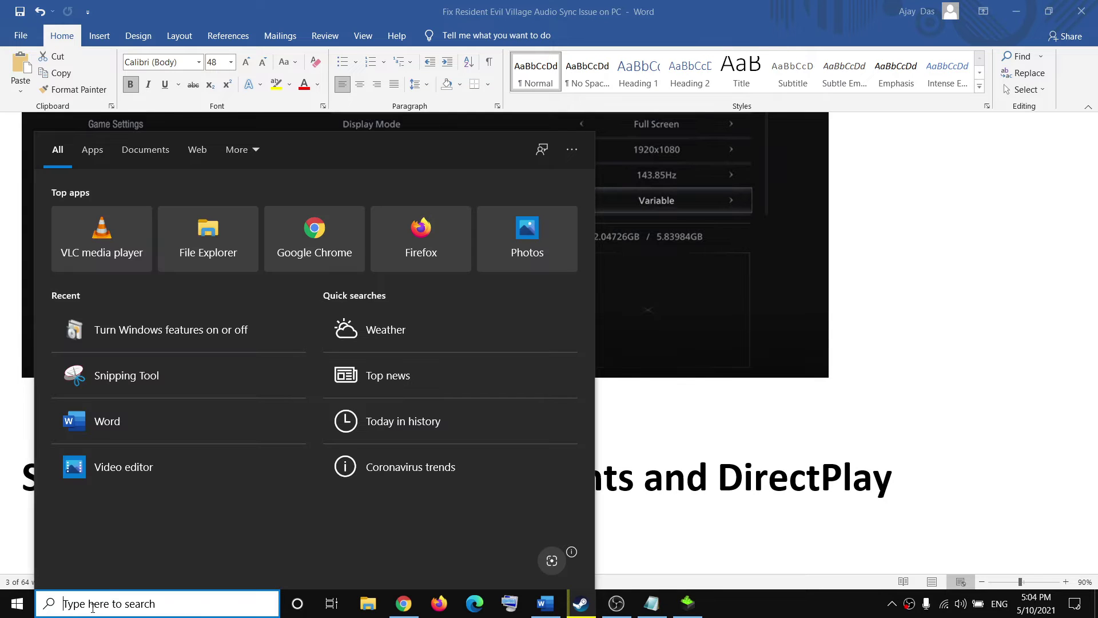
pyautogui.write('turn windows')
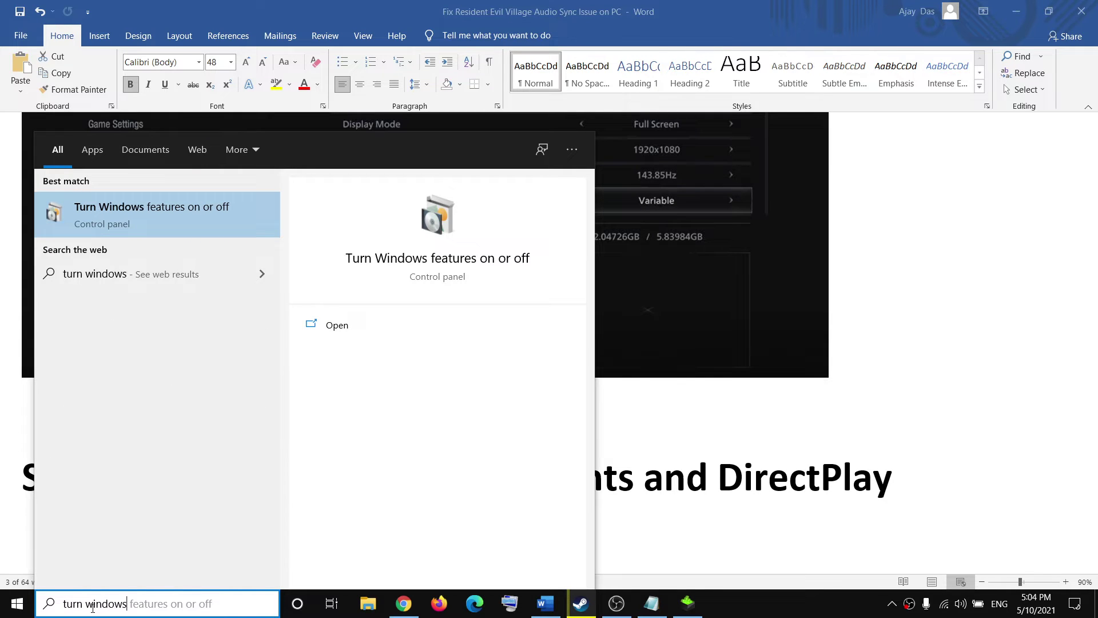
pyautogui.press('Tab')
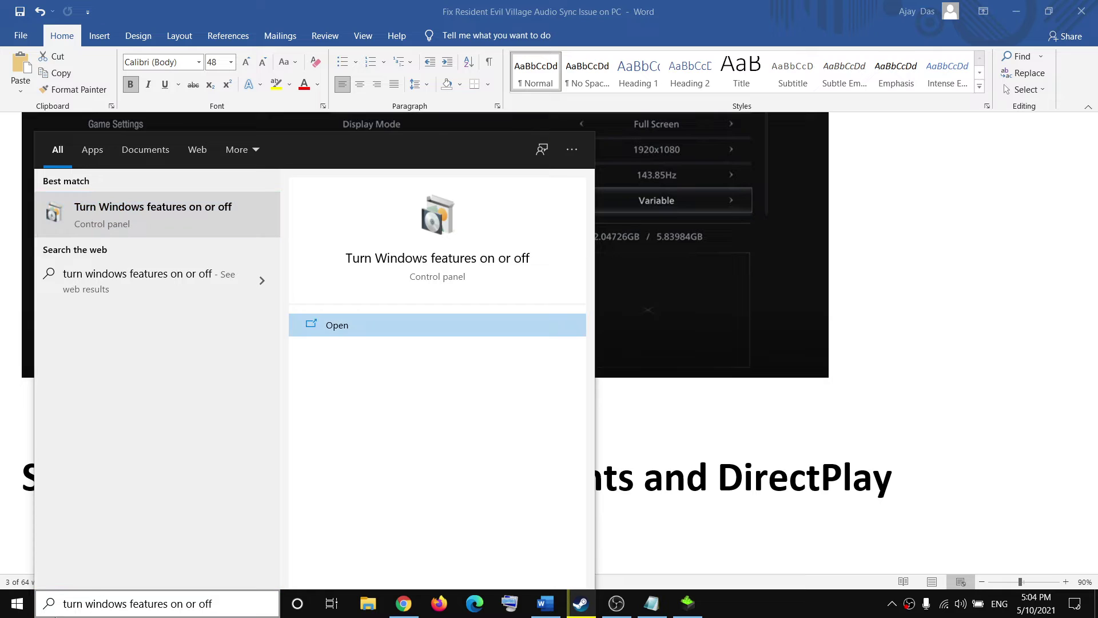
pyautogui.moveTo(218, 597); pyautogui.dragTo(34, 584)
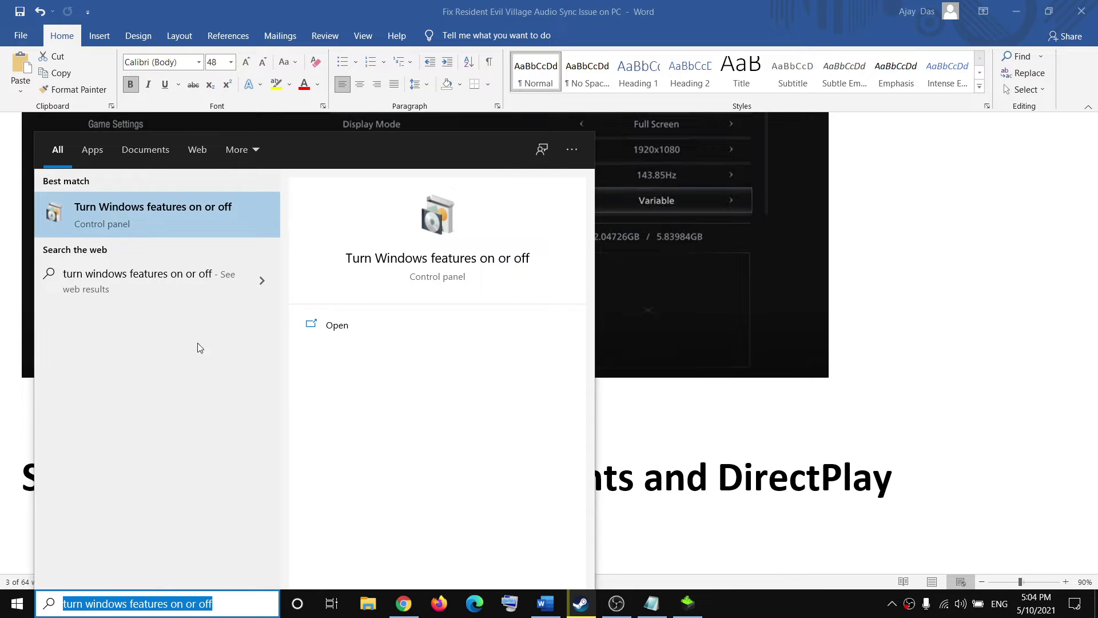
# - Enable DirectPlay under Legacy Components in Windows Features and apply the change
pyautogui.click(178, 214)
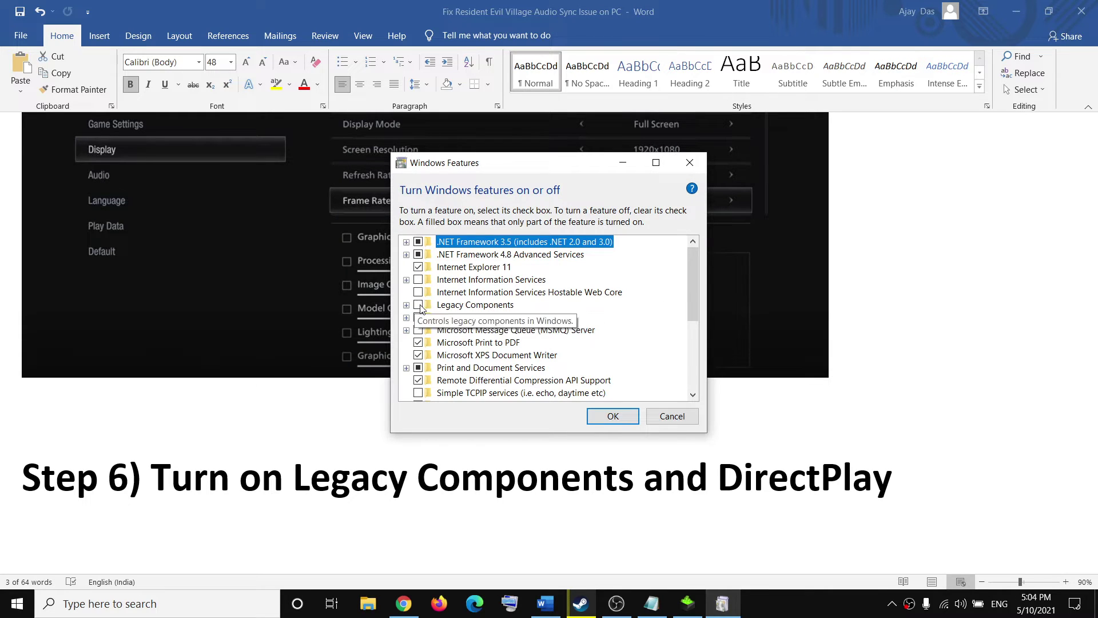
pyautogui.click(406, 305)
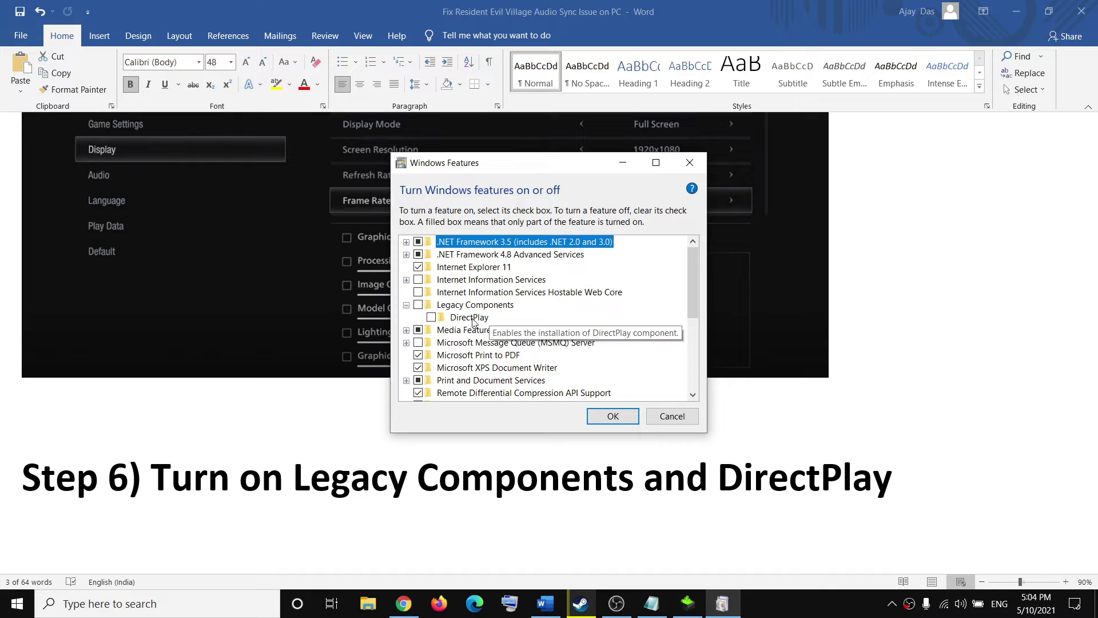
pyautogui.click(431, 318)
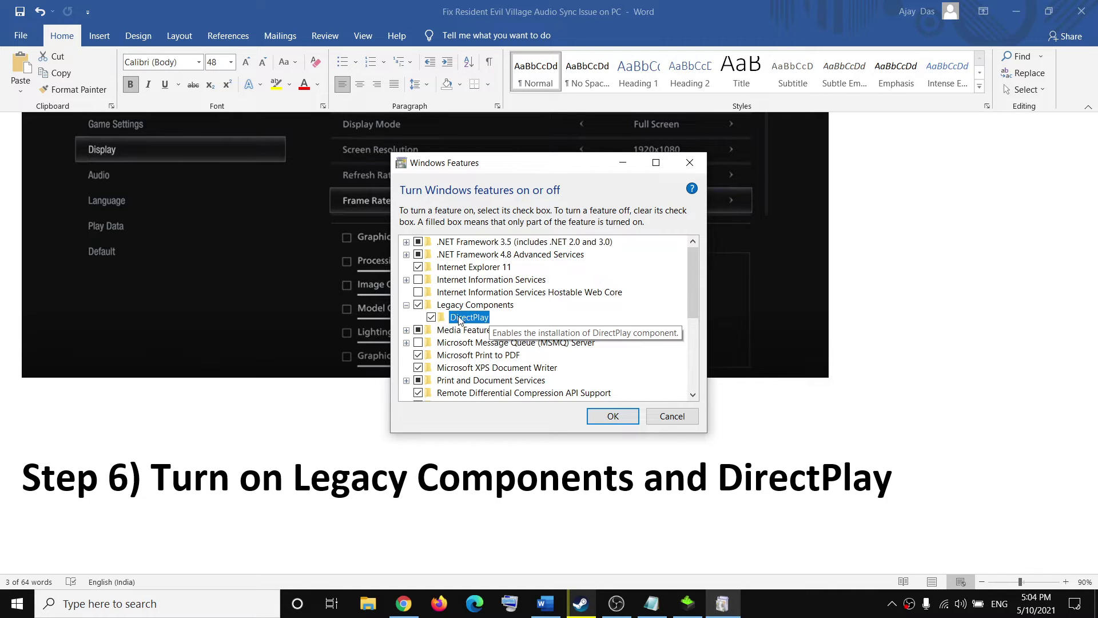
pyautogui.click(611, 418)
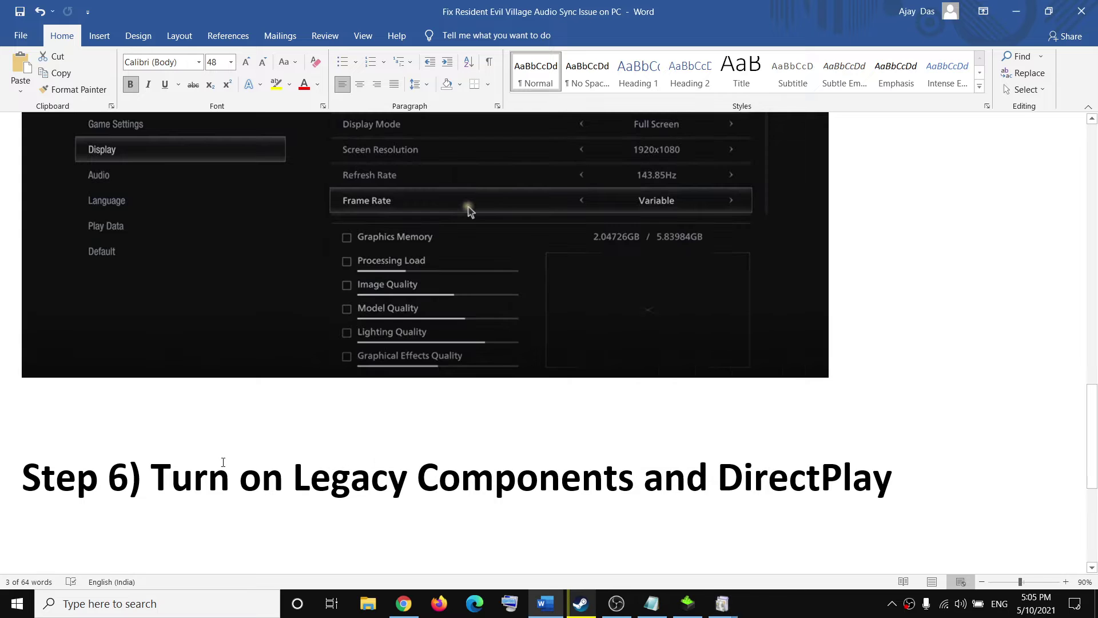
# - Scroll to Step 7, select 'K Lite Codec Pack' and view its Google search results
pyautogui.scroll(-3, 173, 436)
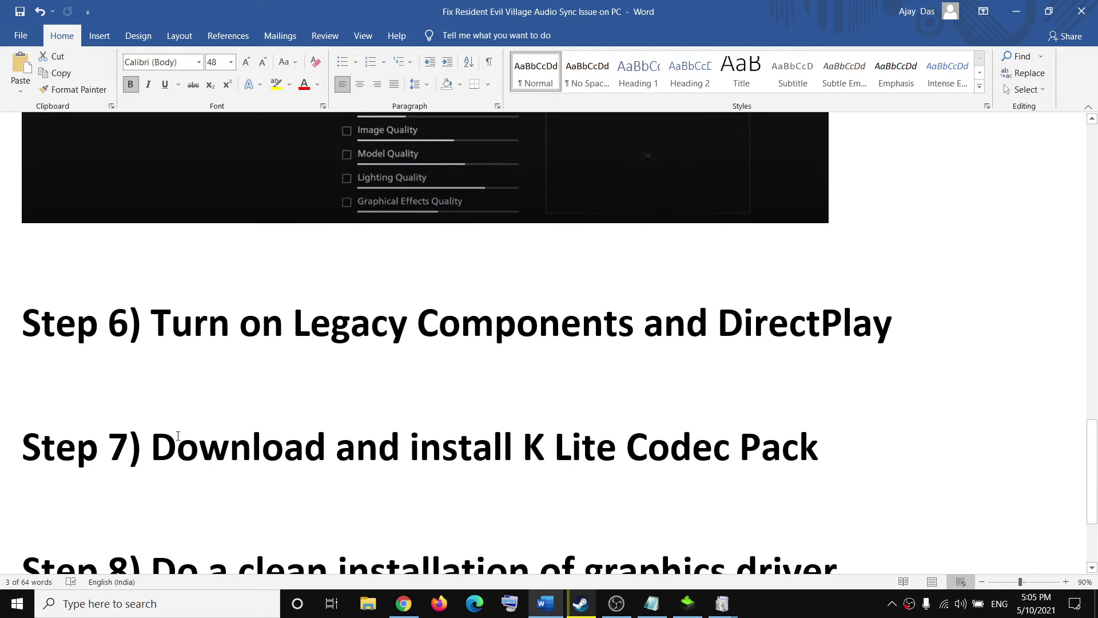
pyautogui.moveTo(173, 436); pyautogui.dragTo(758, 458)
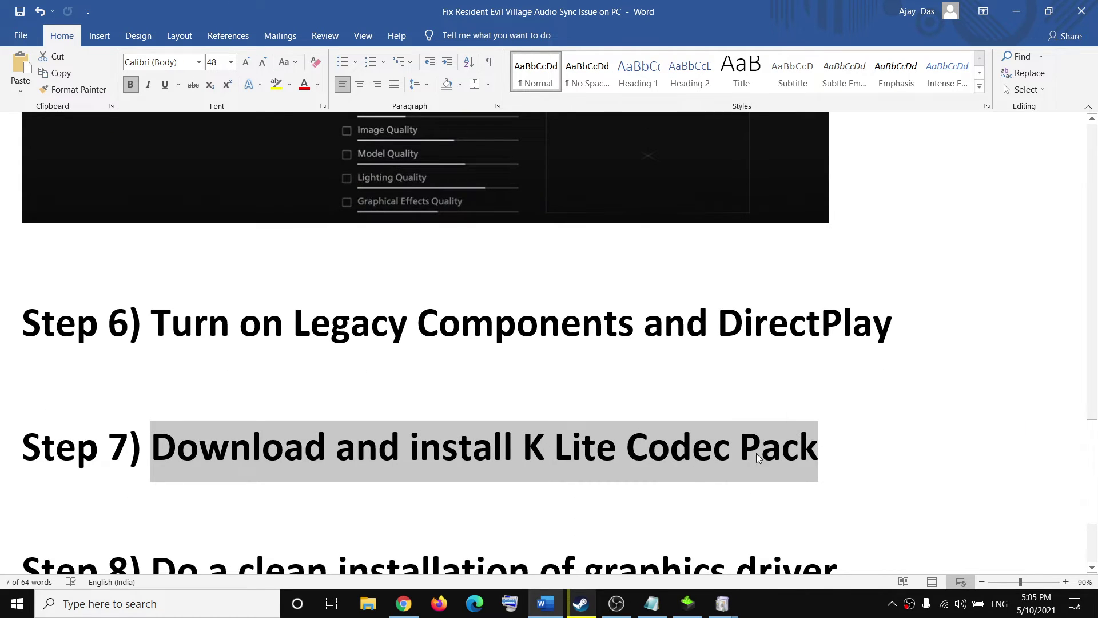
pyautogui.moveTo(833, 460); pyautogui.dragTo(523, 452)
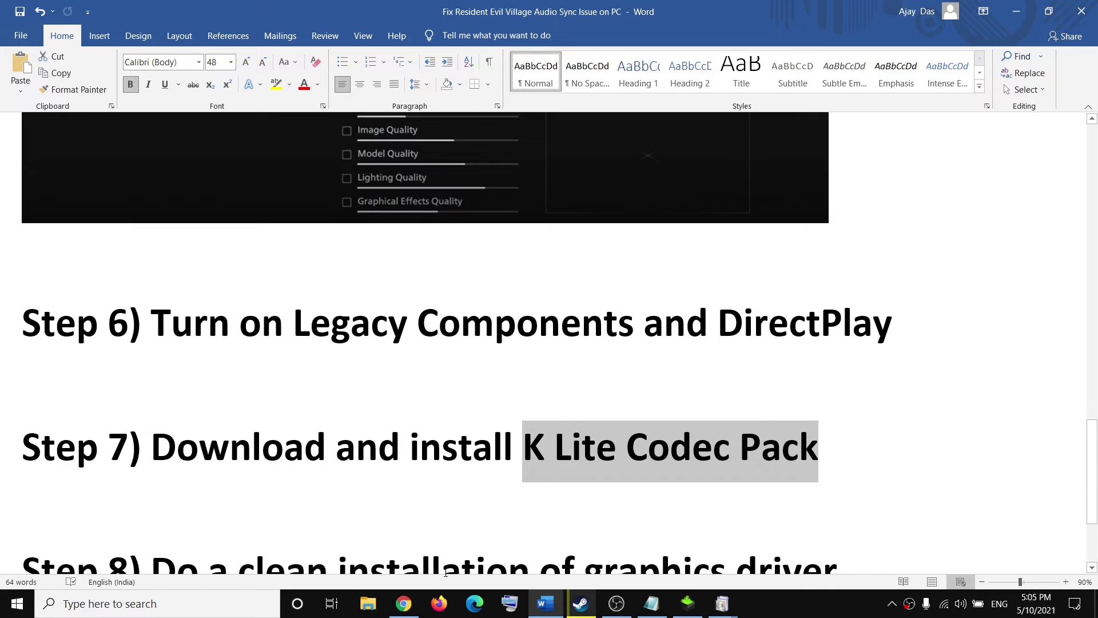
pyautogui.click(404, 605)
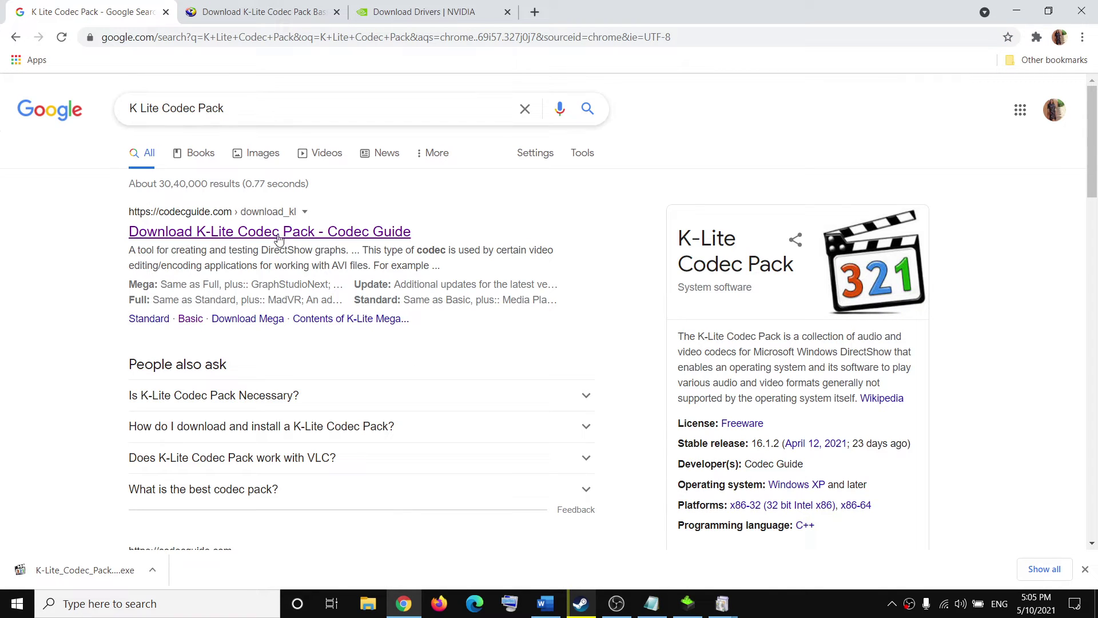
# - Download the K-Lite Codec Pack Basic installer from Server 1, keep it, and return to Word
pyautogui.click(271, 20)
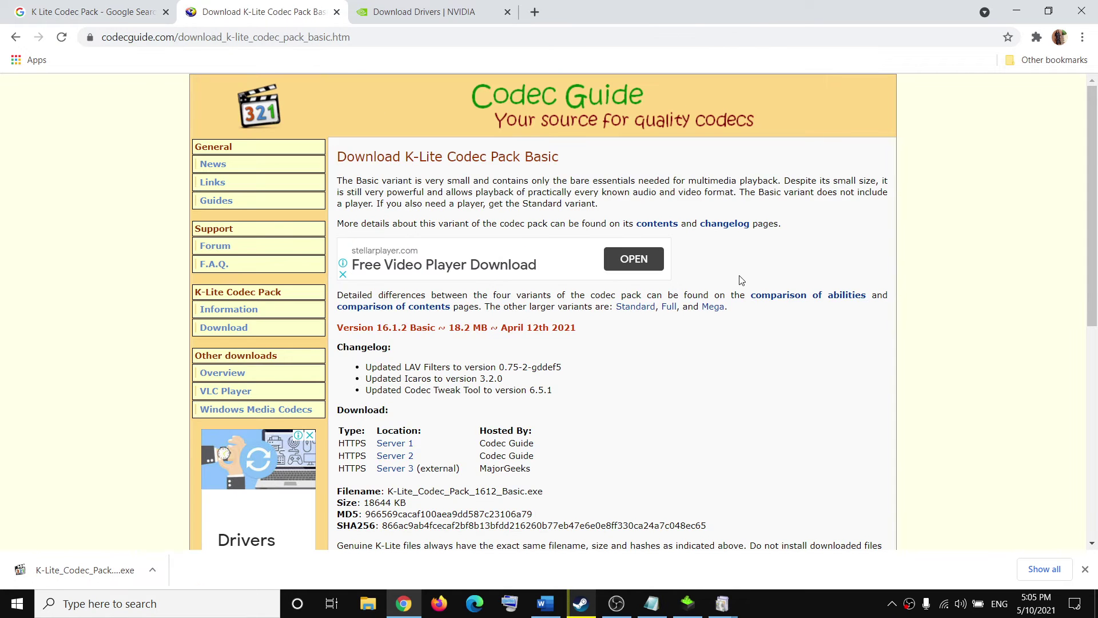
pyautogui.click(15, 37)
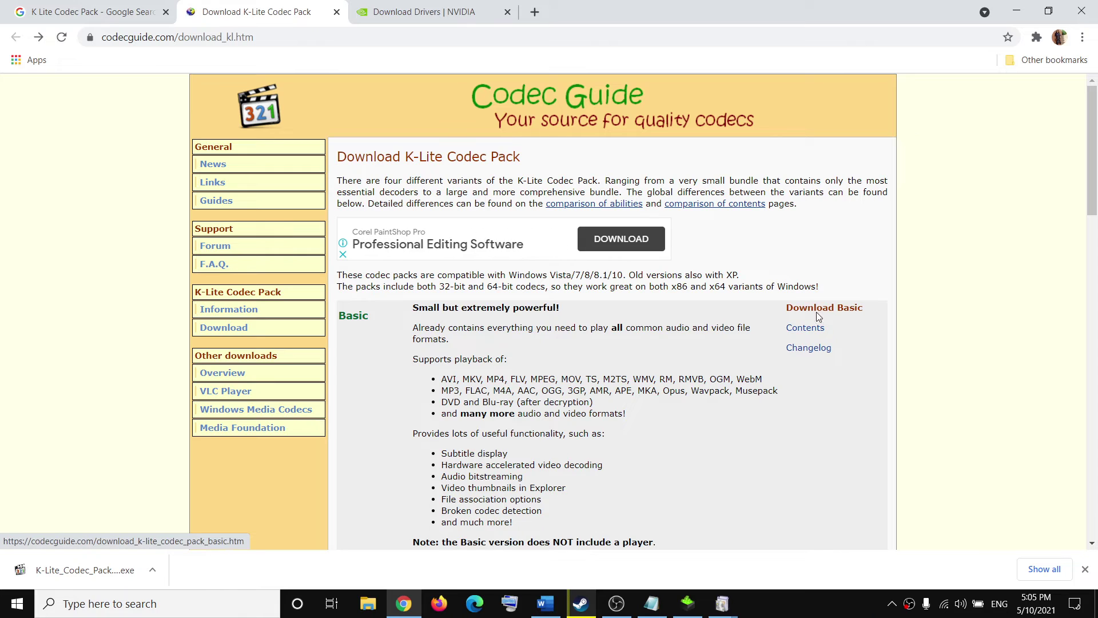
pyautogui.click(820, 310)
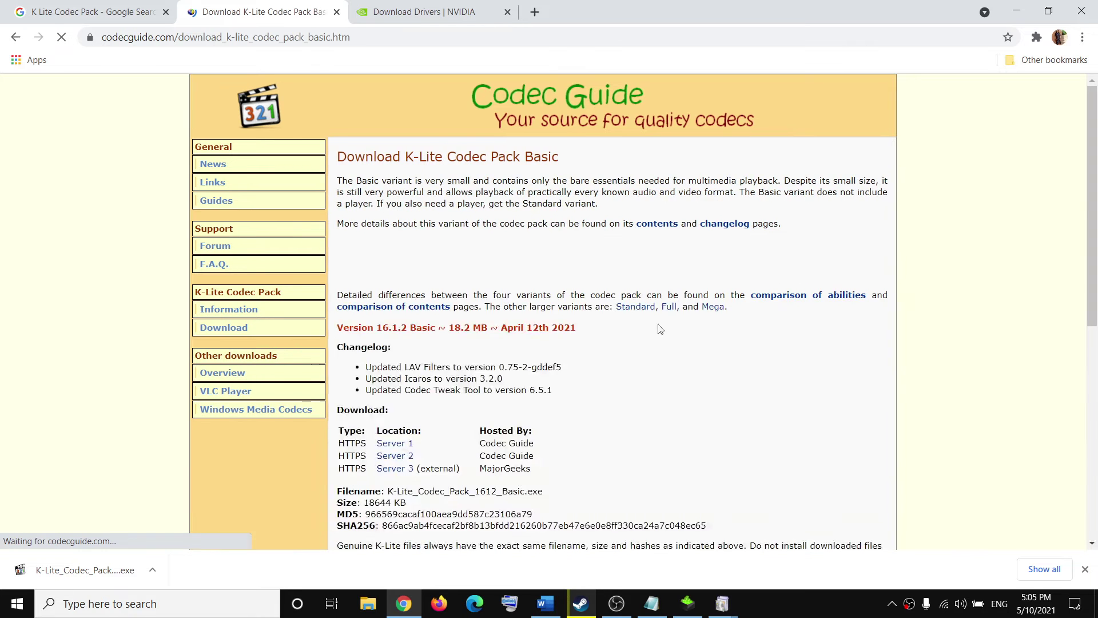
pyautogui.scroll(-3, 521, 340)
pyautogui.scroll(1, 407, 343)
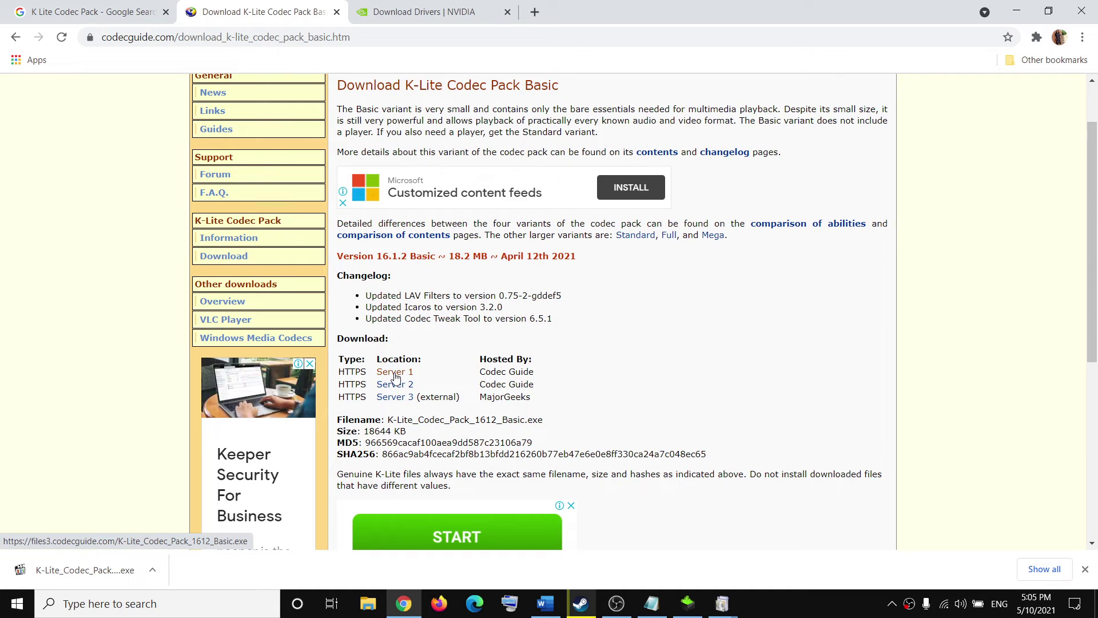
pyautogui.click(394, 376)
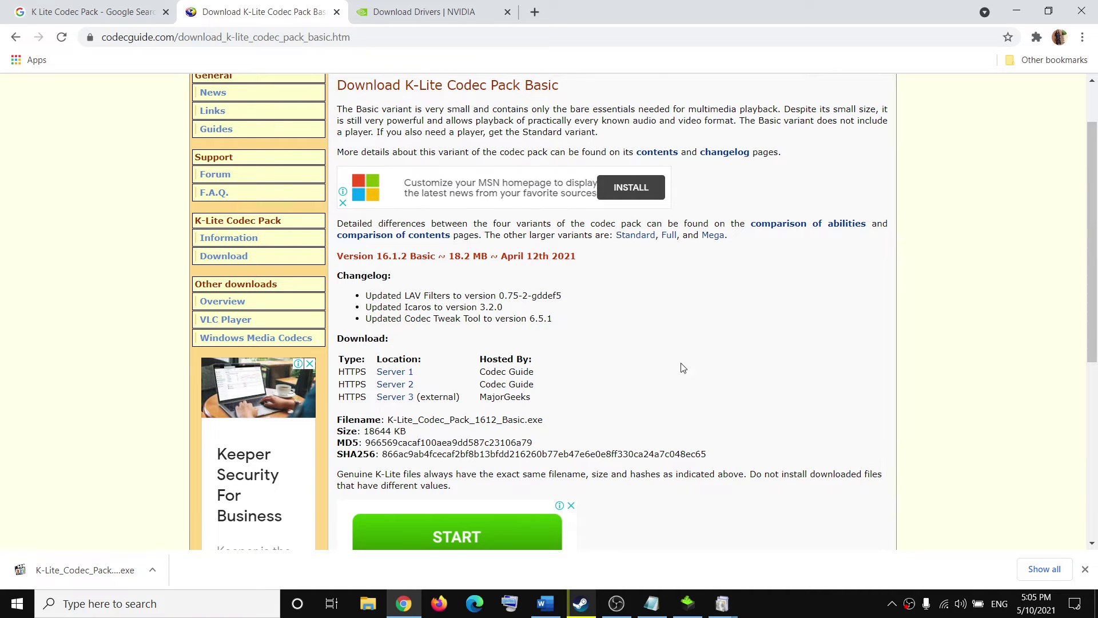
pyautogui.click(268, 572)
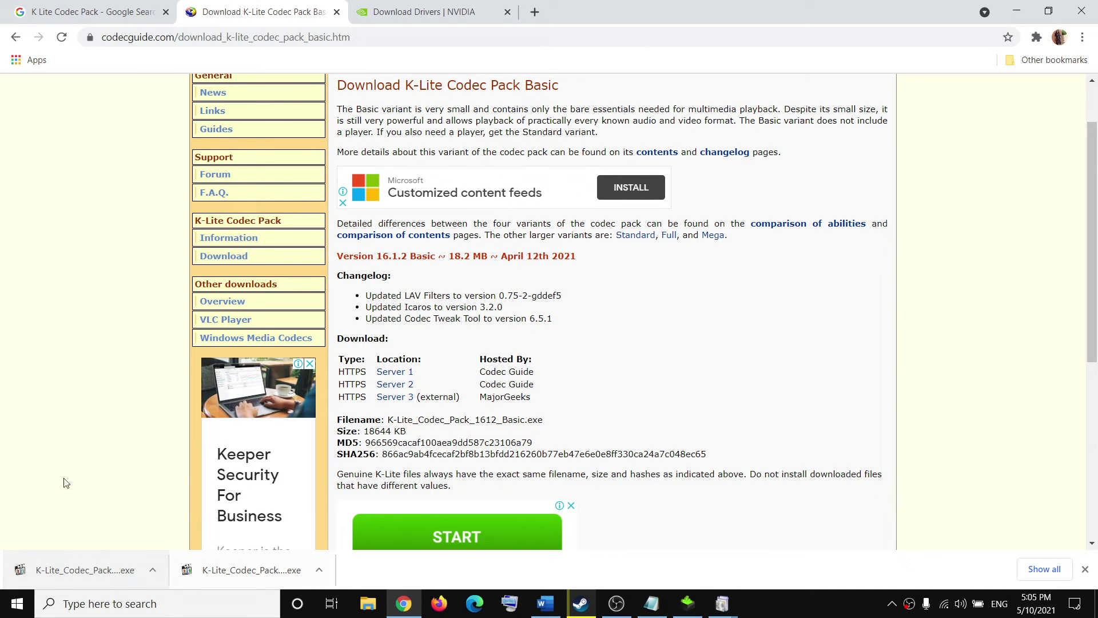
pyautogui.click(545, 604)
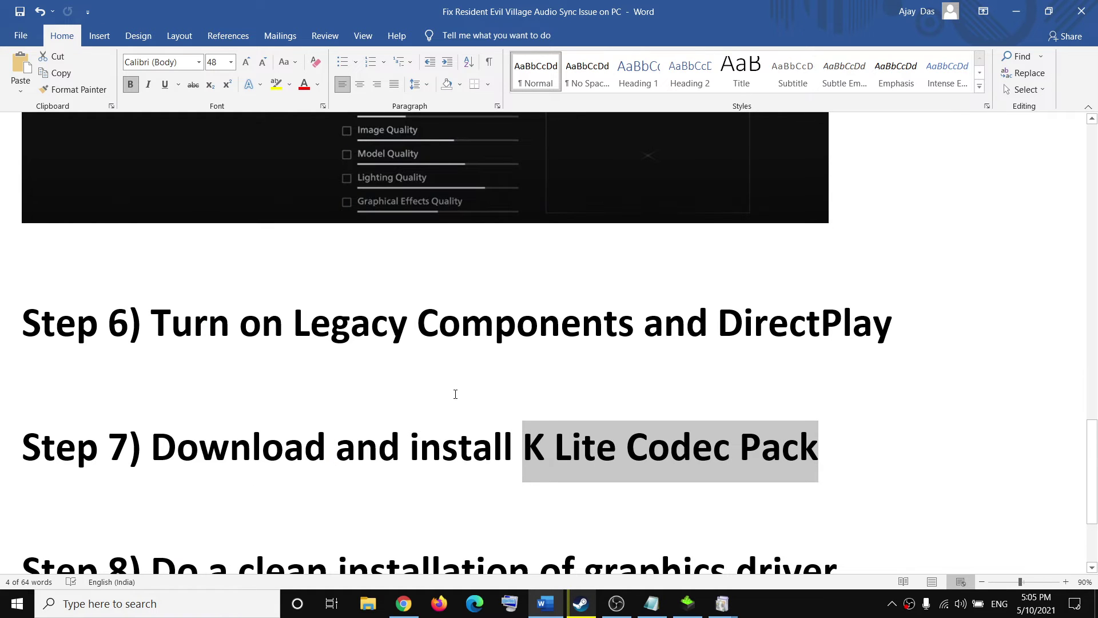
# - Scroll to Step 8 and select 'Do a clean installation of graphics driver'
pyautogui.scroll(-2, 455, 394)
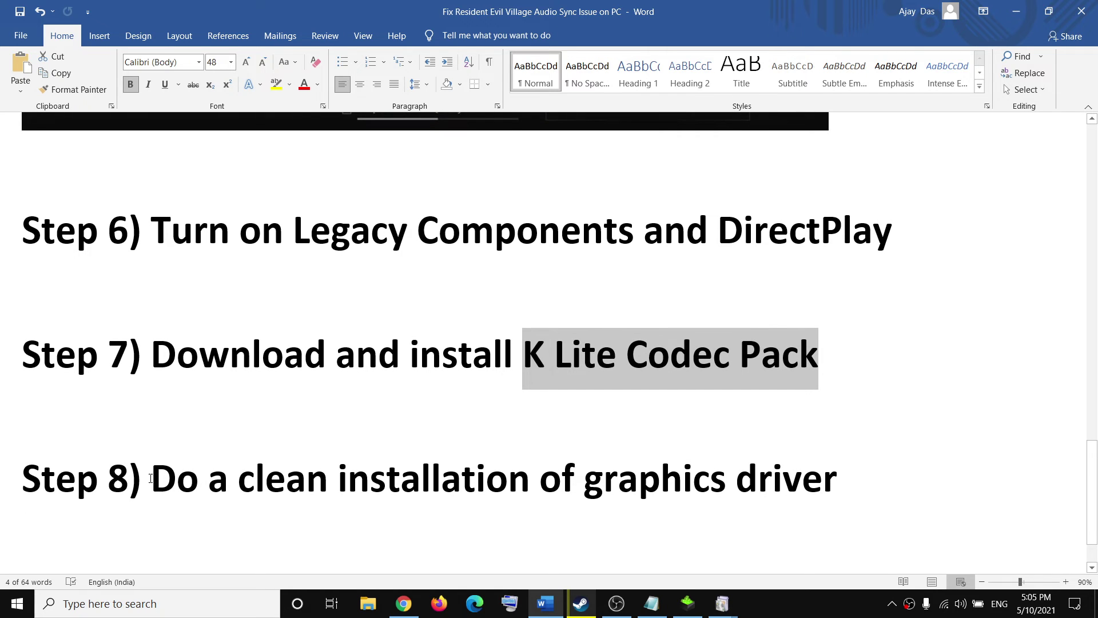
pyautogui.moveTo(151, 480); pyautogui.dragTo(838, 480)
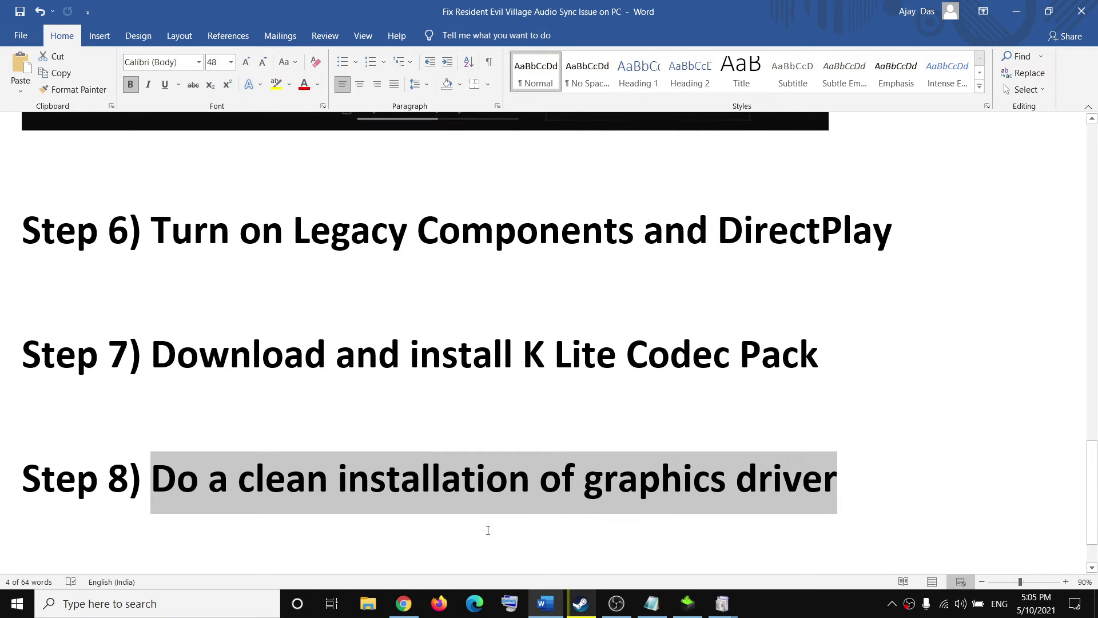
# - Search NVIDIA's driver page for the GeForce GTX 1080, Windows 10 64-bit driver 466.27
pyautogui.click(404, 604)
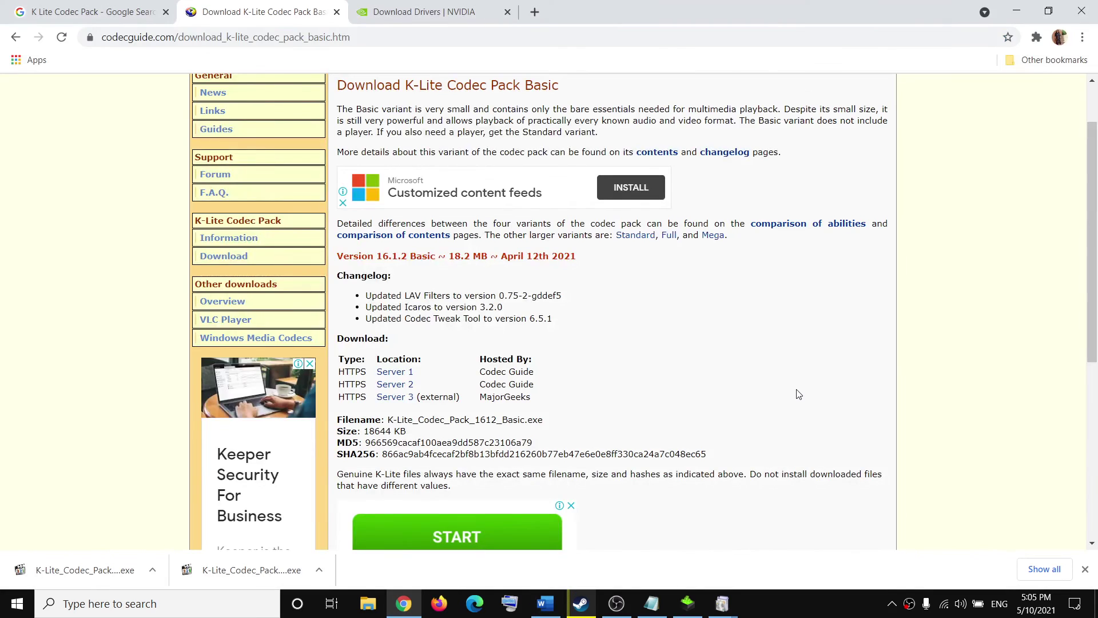
pyautogui.click(418, 16)
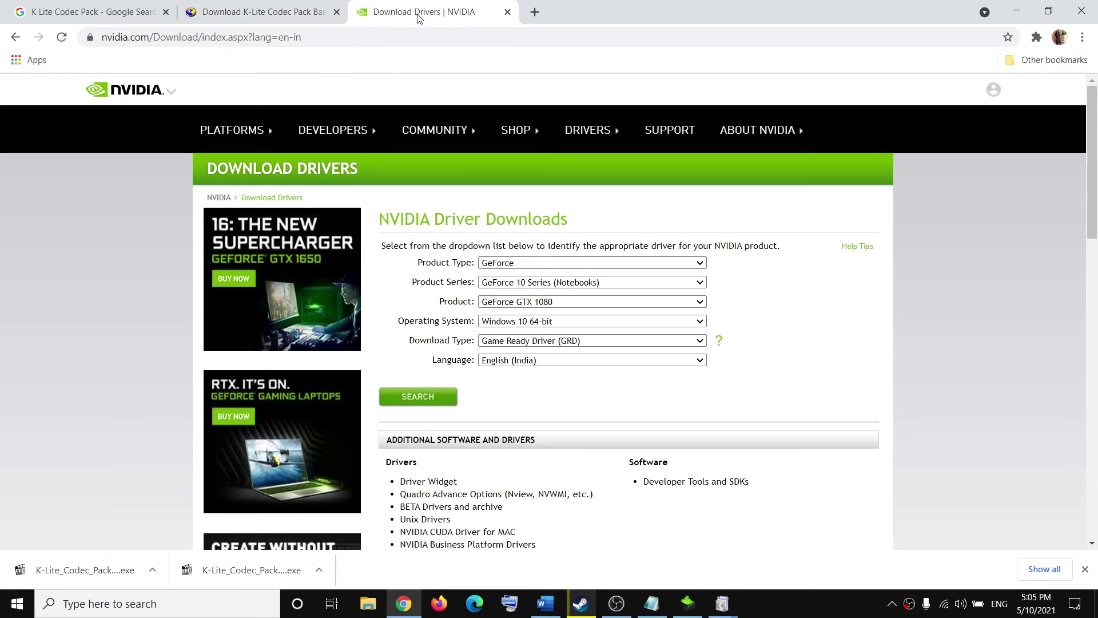
pyautogui.click(324, 37)
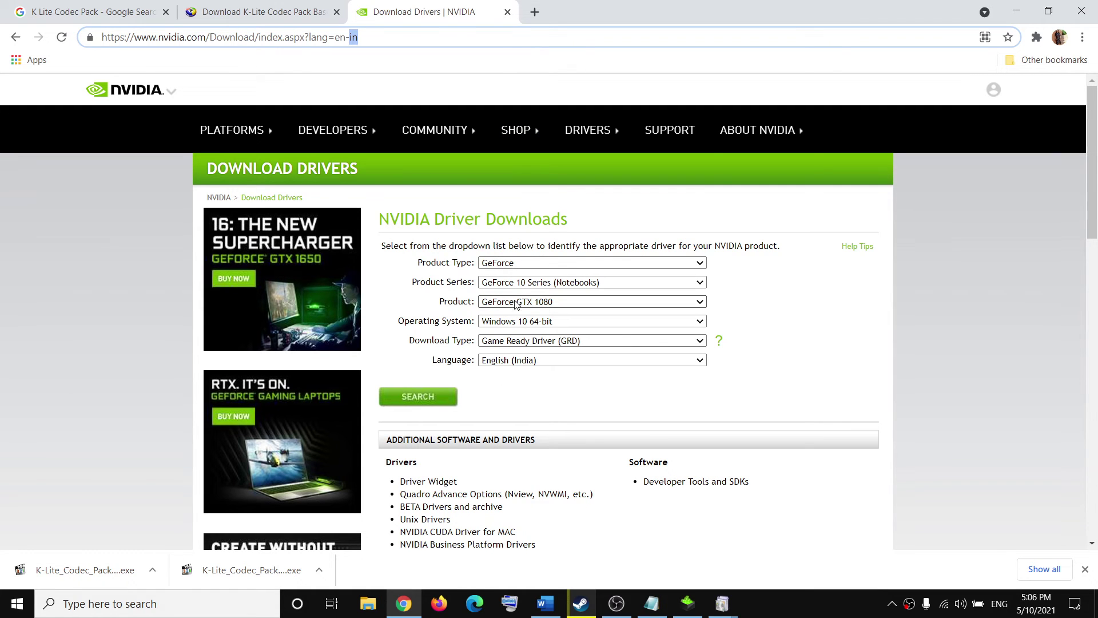
pyautogui.click(426, 404)
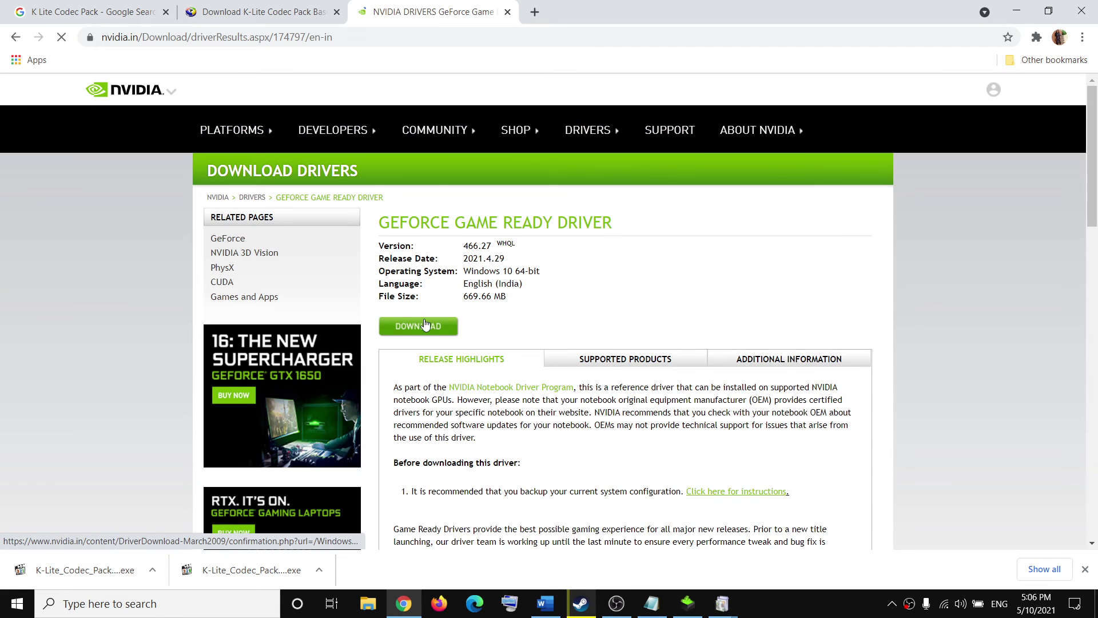
# - Accept the NVIDIA licence, choose a Custom (Advanced) install, then show Resident Evil Village in Steam
pyautogui.click(692, 604)
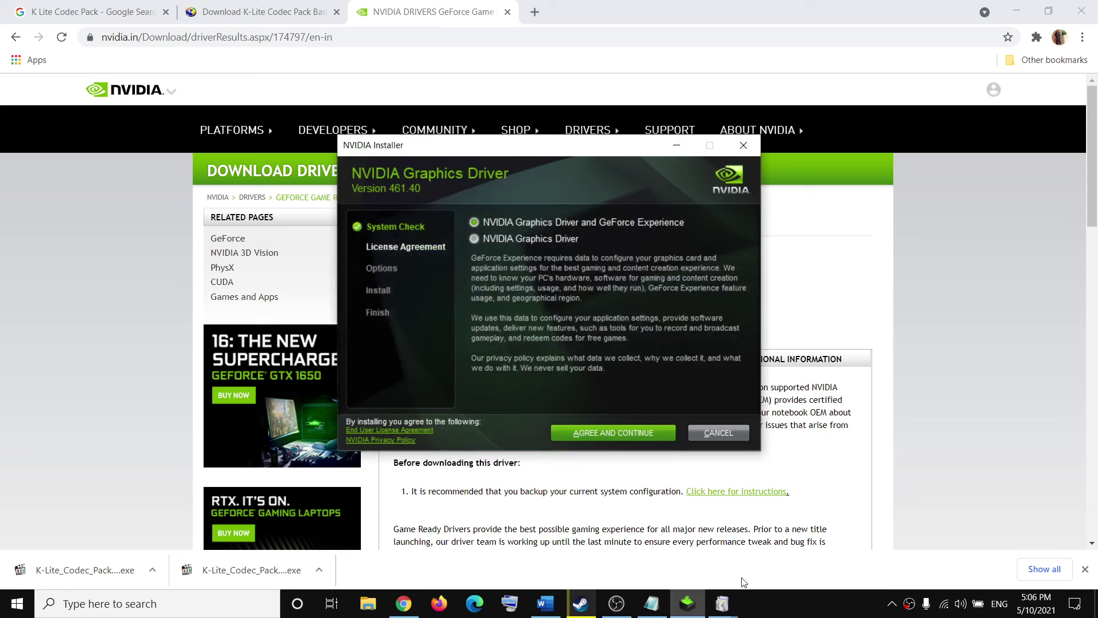
pyautogui.click(609, 432)
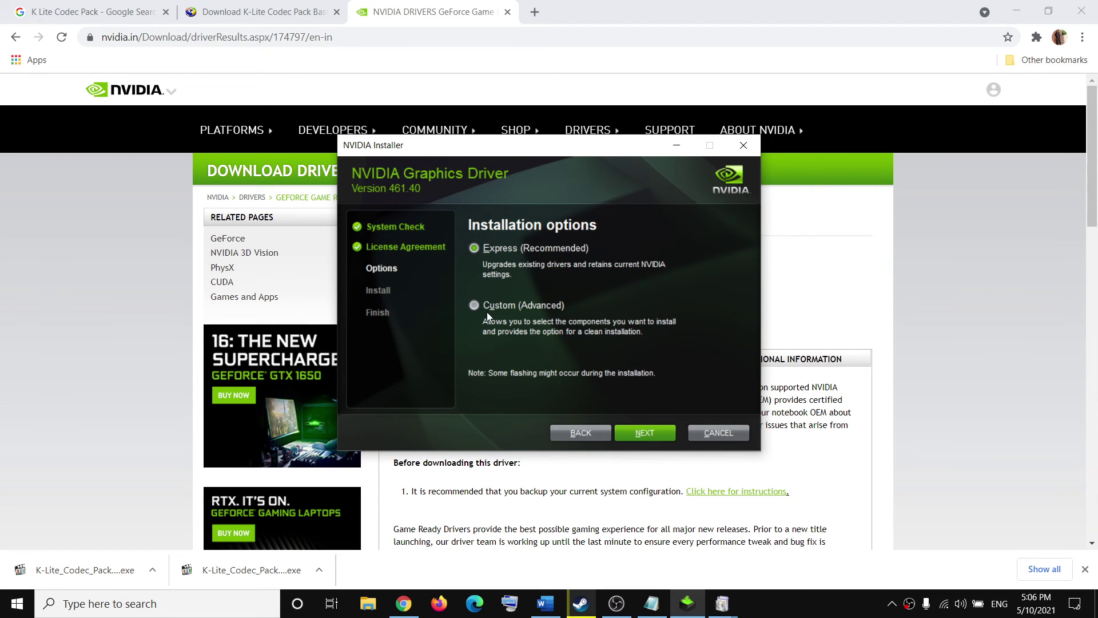
pyautogui.click(477, 307)
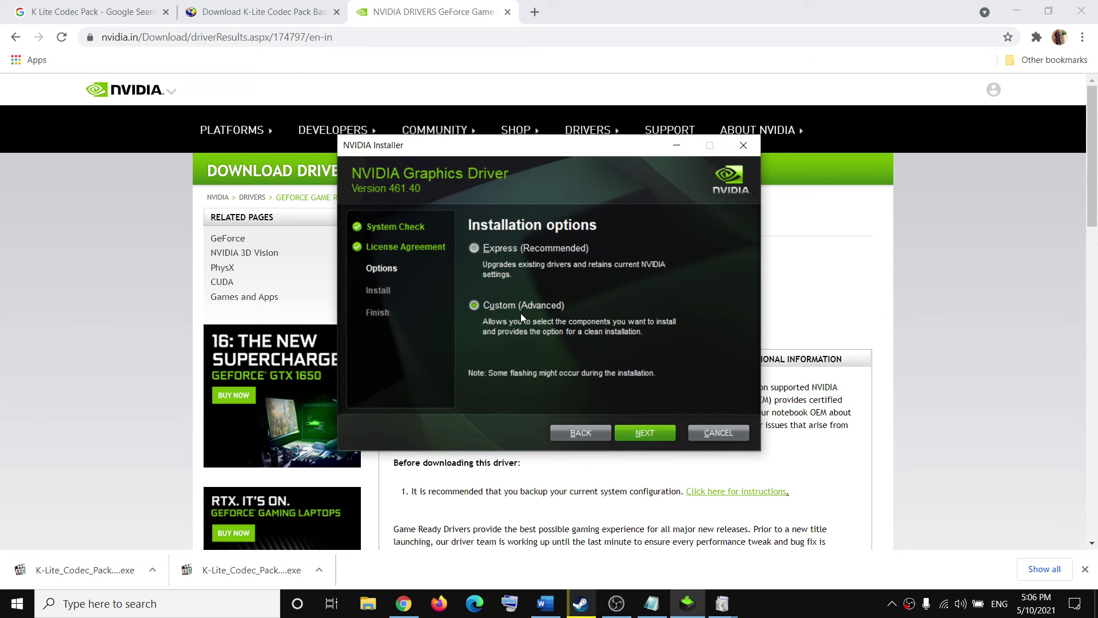
pyautogui.click(639, 433)
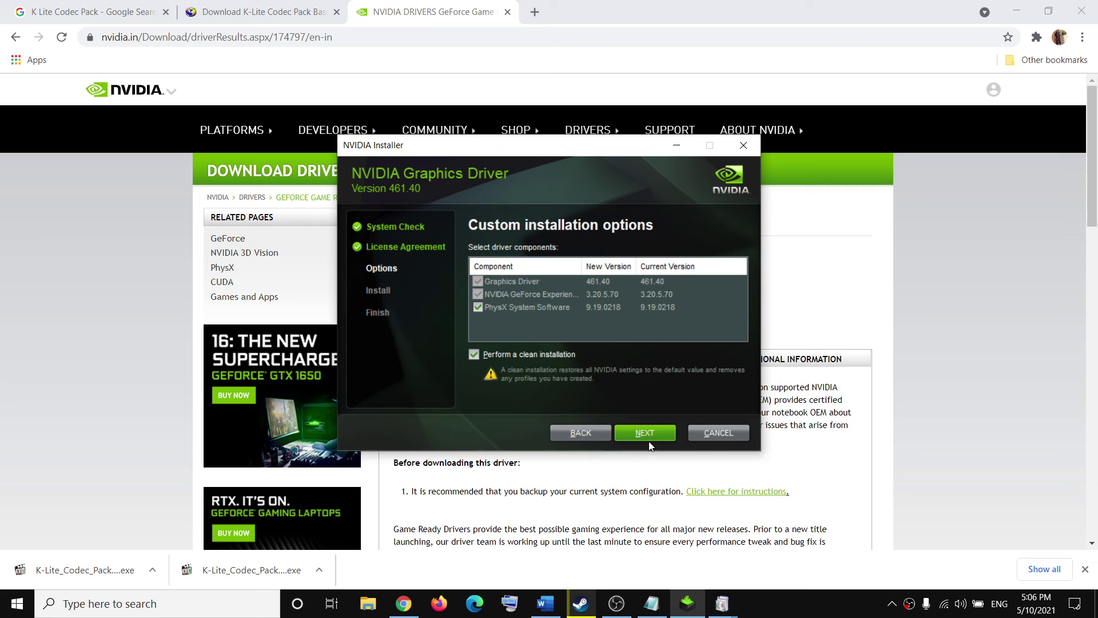
pyautogui.click(849, 324)
pyautogui.click(575, 613)
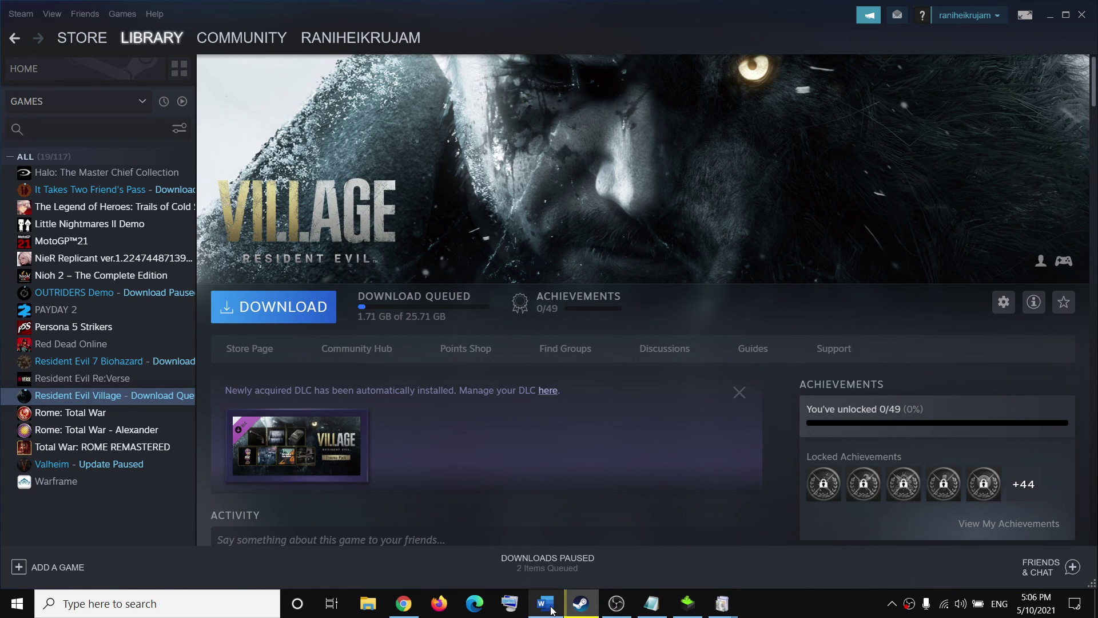
# - Bring the Word guide back and scroll up to its red title and Steps 1–3
pyautogui.click(552, 611)
pyautogui.scroll(5, 502, 395)
pyautogui.scroll(20, 503, 395)
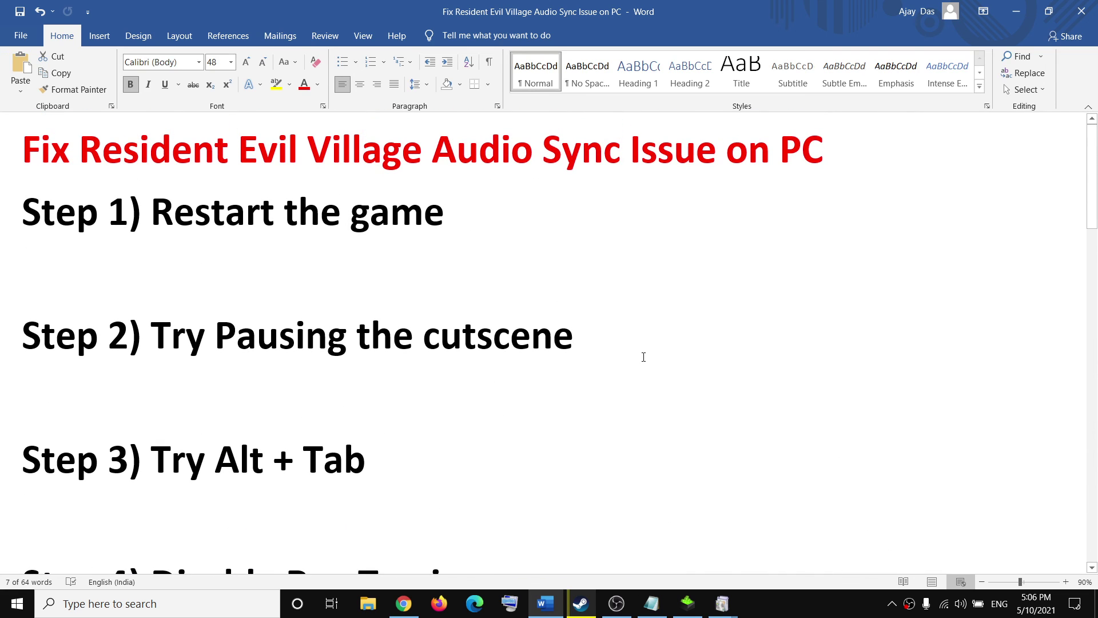
pyautogui.click(808, 596)
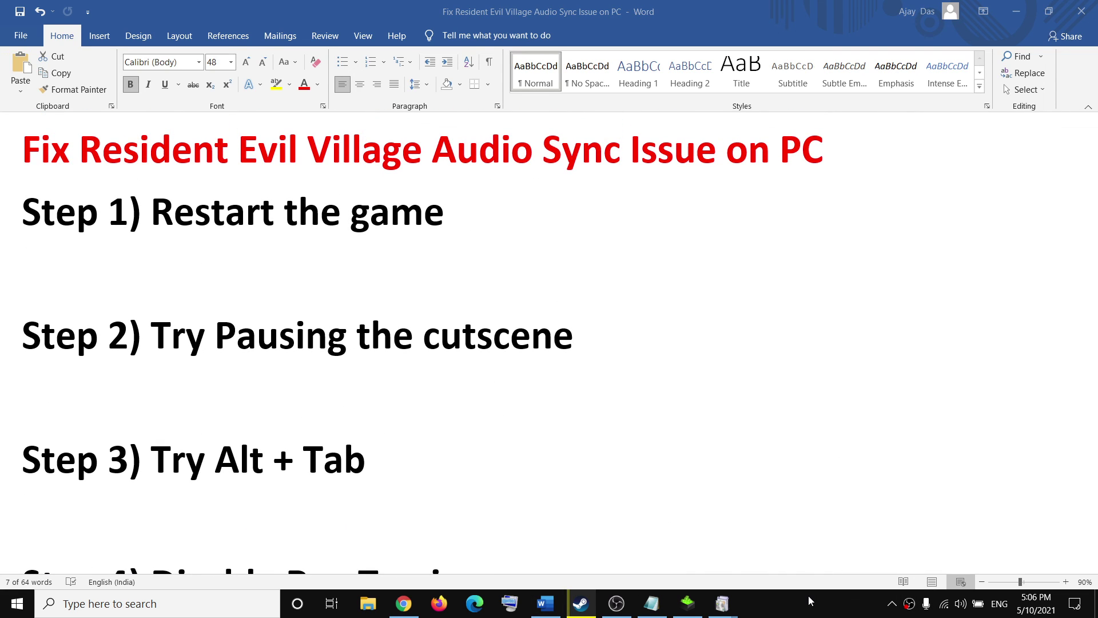